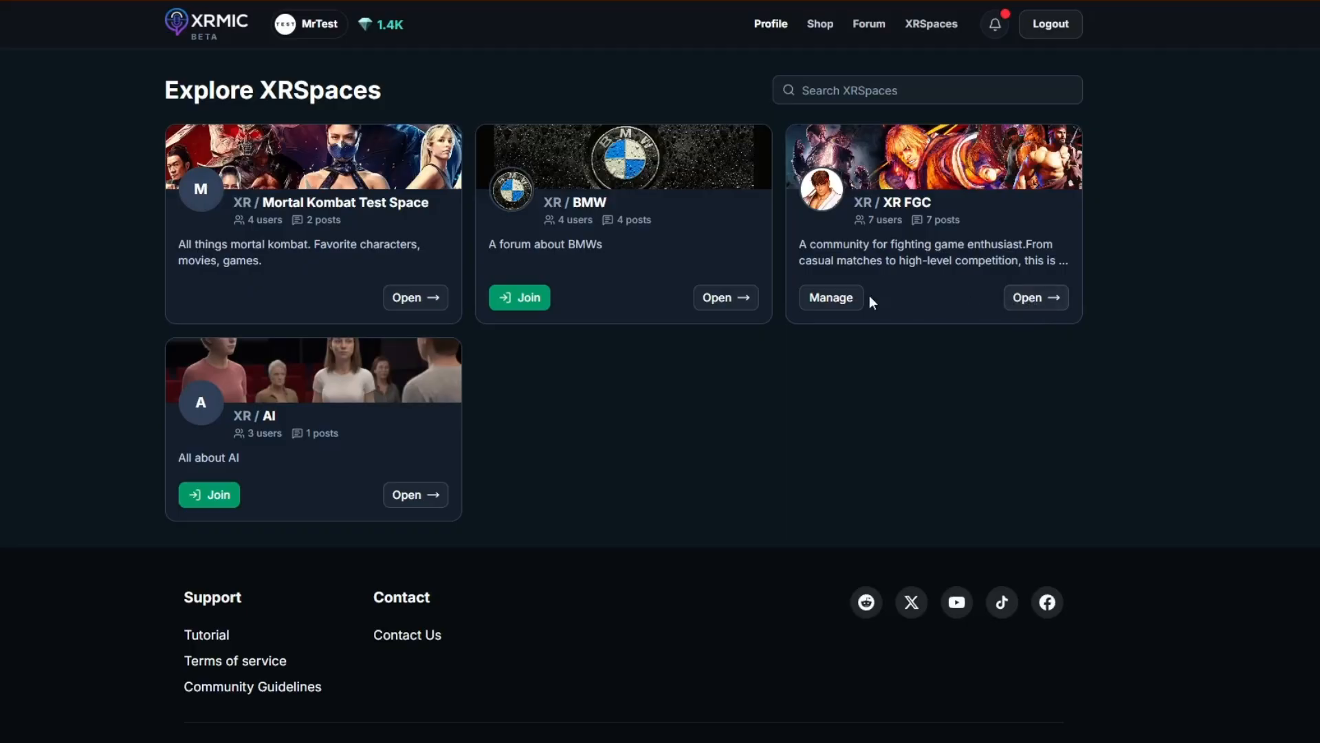
# Open the management page of the XR FGC space and review its basics, rules, images and moderator section
pyautogui.click(853, 299)
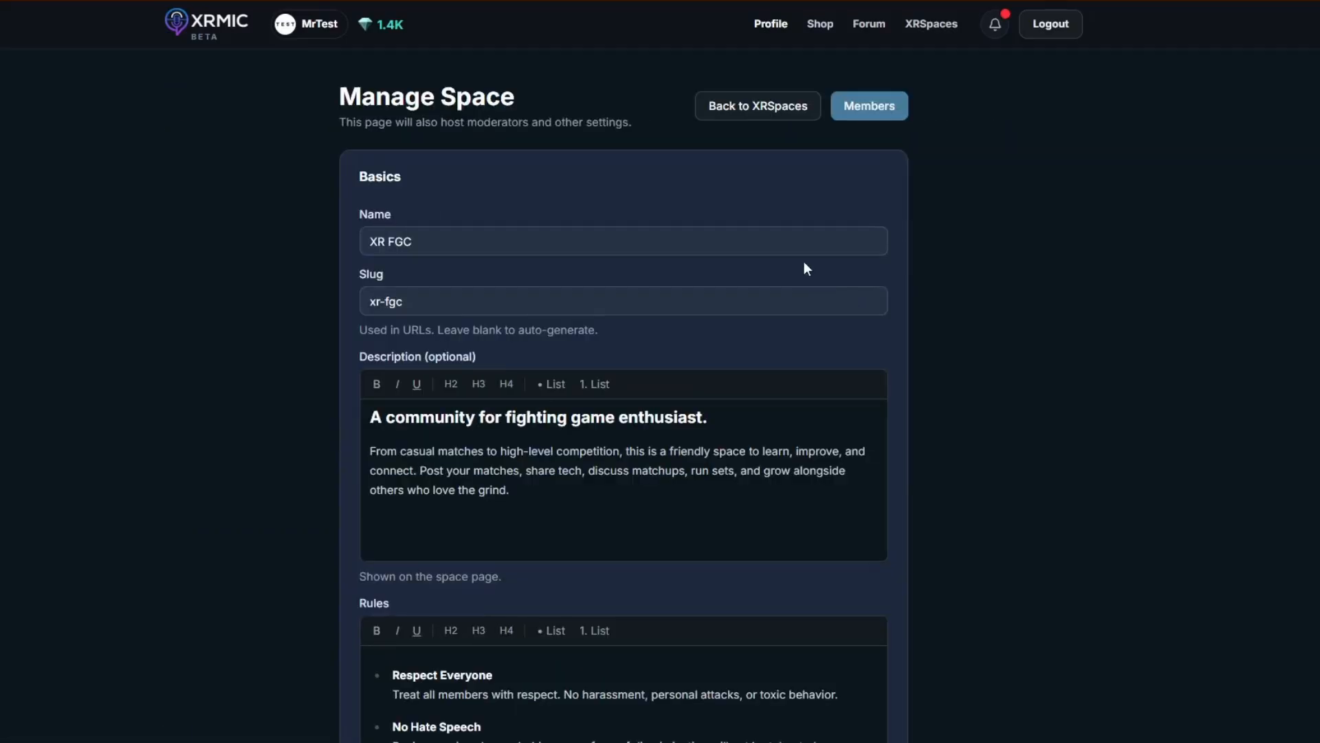
pyautogui.scroll(-7, 805, 265)
pyautogui.scroll(4, 804, 266)
pyautogui.scroll(-15, 807, 268)
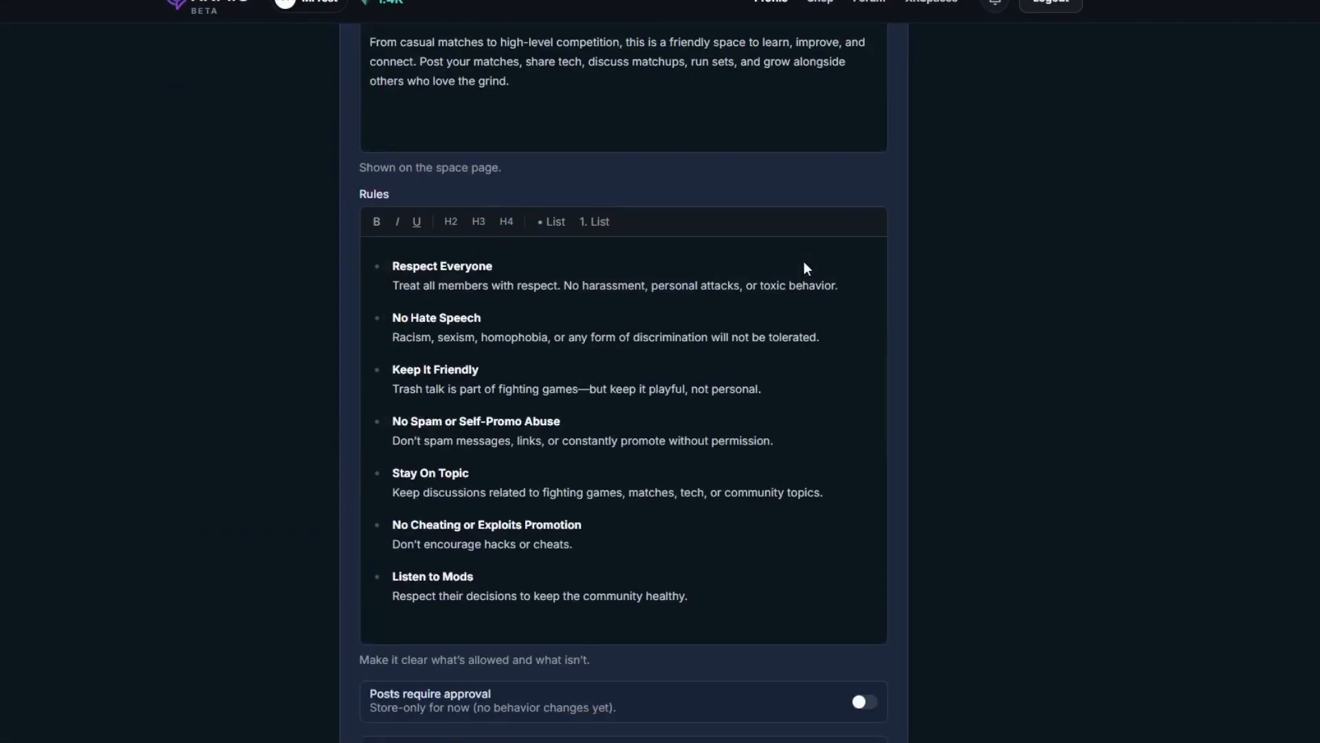
pyautogui.scroll(3, 807, 268)
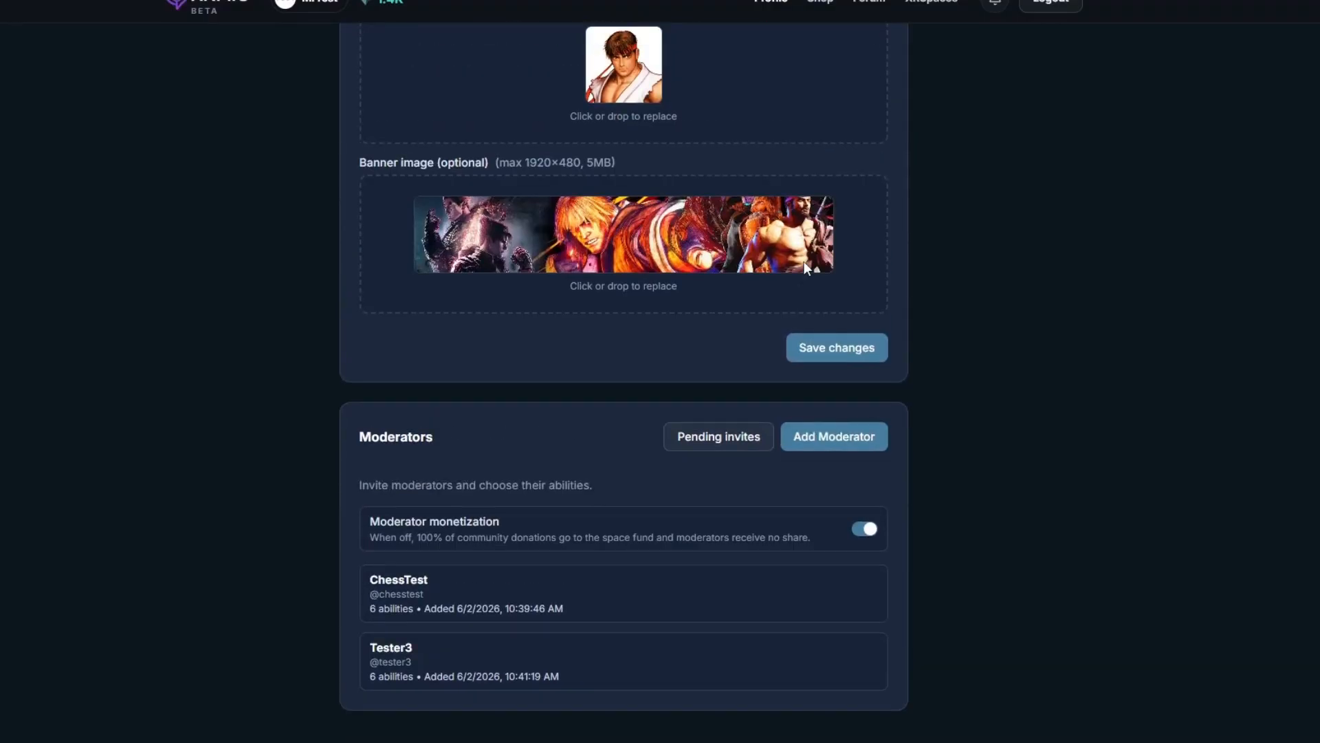
# Switch moderator monetization off and back on
pyautogui.click(870, 529)
pyautogui.click(869, 528)
# View the form for inviting a moderator and its assignable abilities, and close it without sending an invite
pyautogui.scroll(-2, 598, 469)
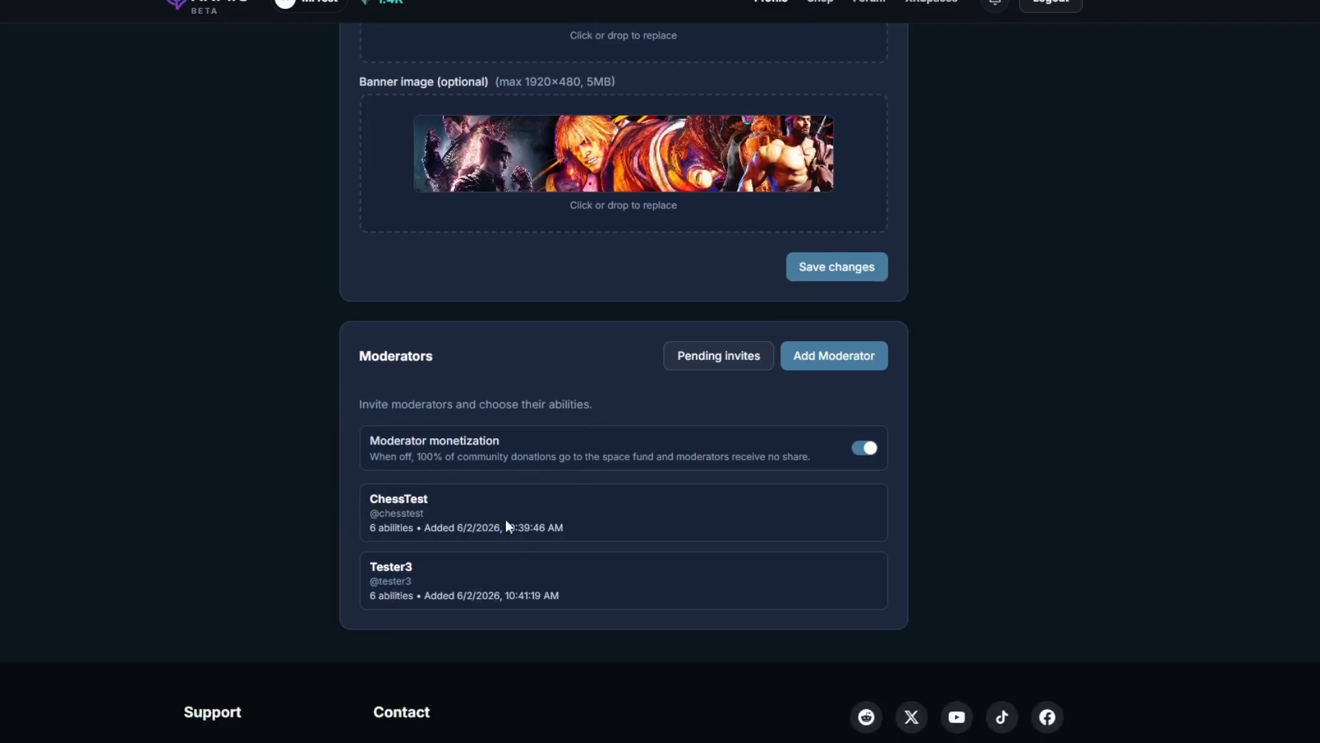
pyautogui.click(819, 370)
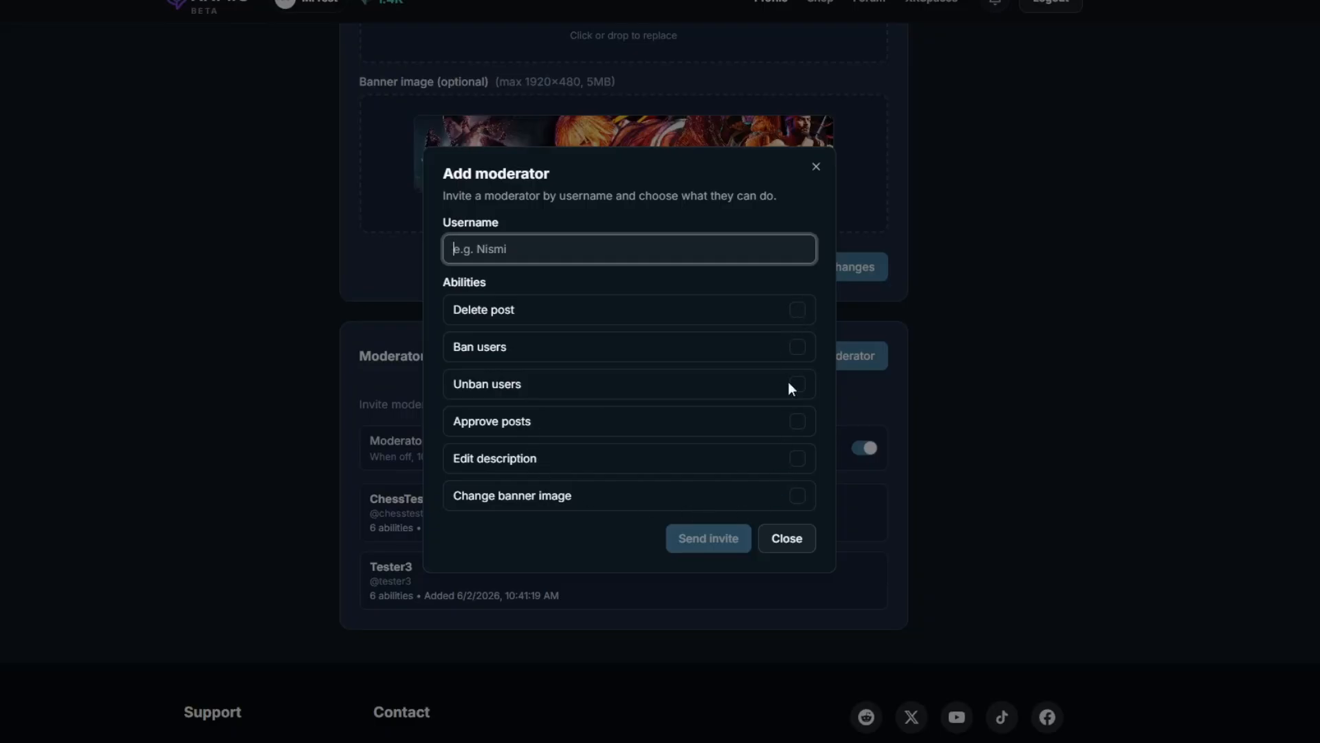
pyautogui.click(782, 537)
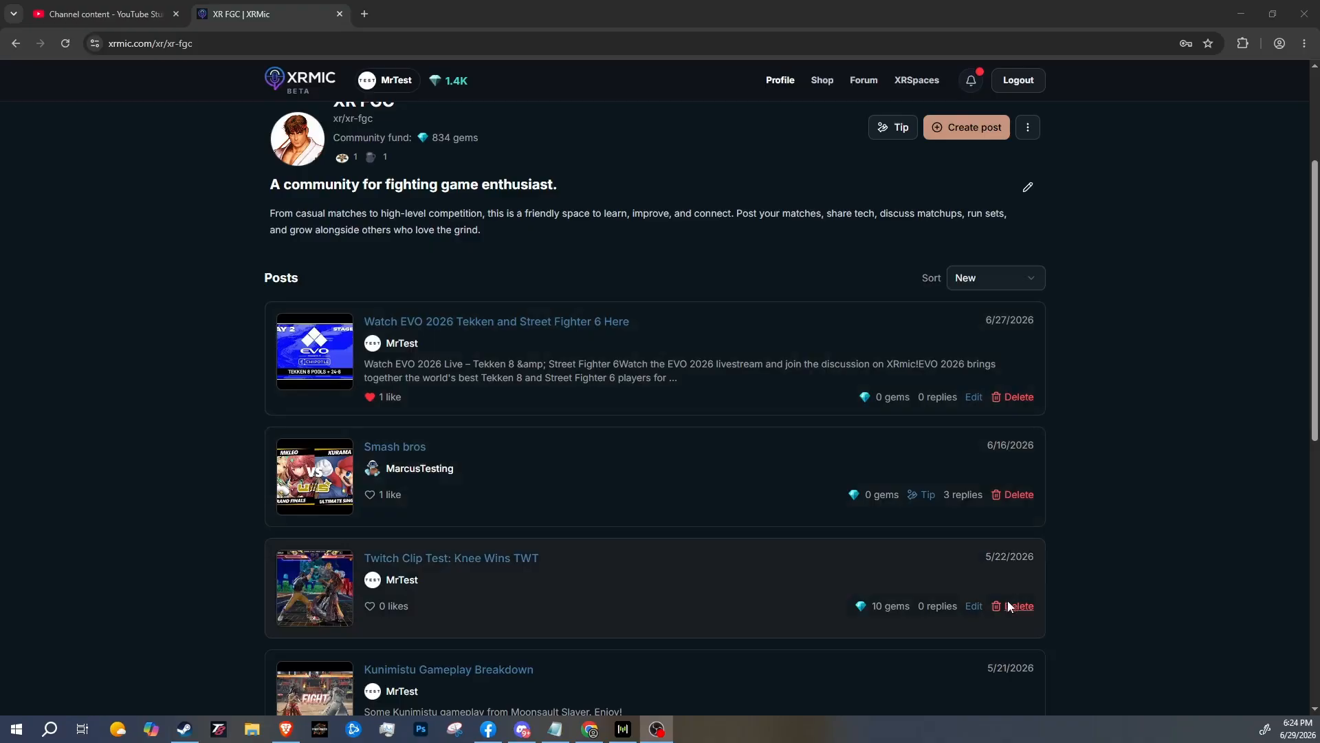
# Look through the posts on the XR FGC space page and their delete options
pyautogui.scroll(-5, 1040, 440)
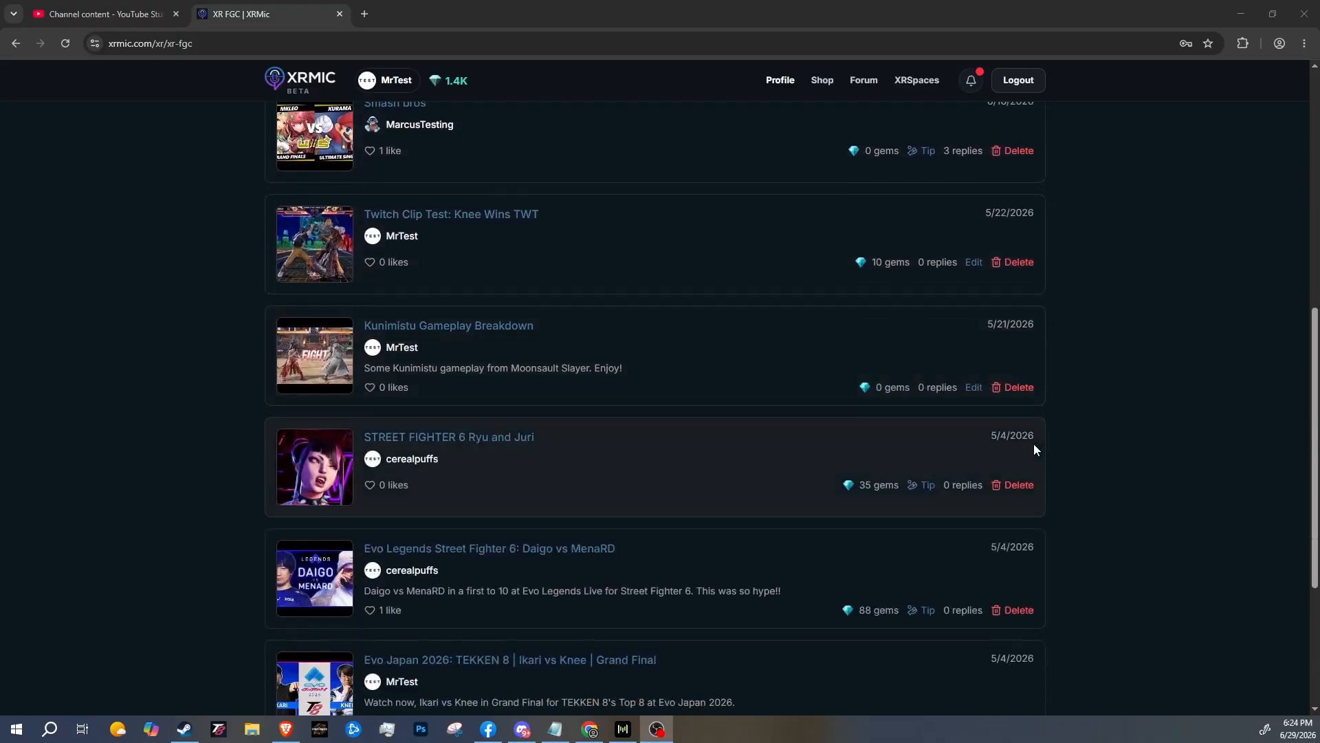
pyautogui.scroll(5, 1034, 443)
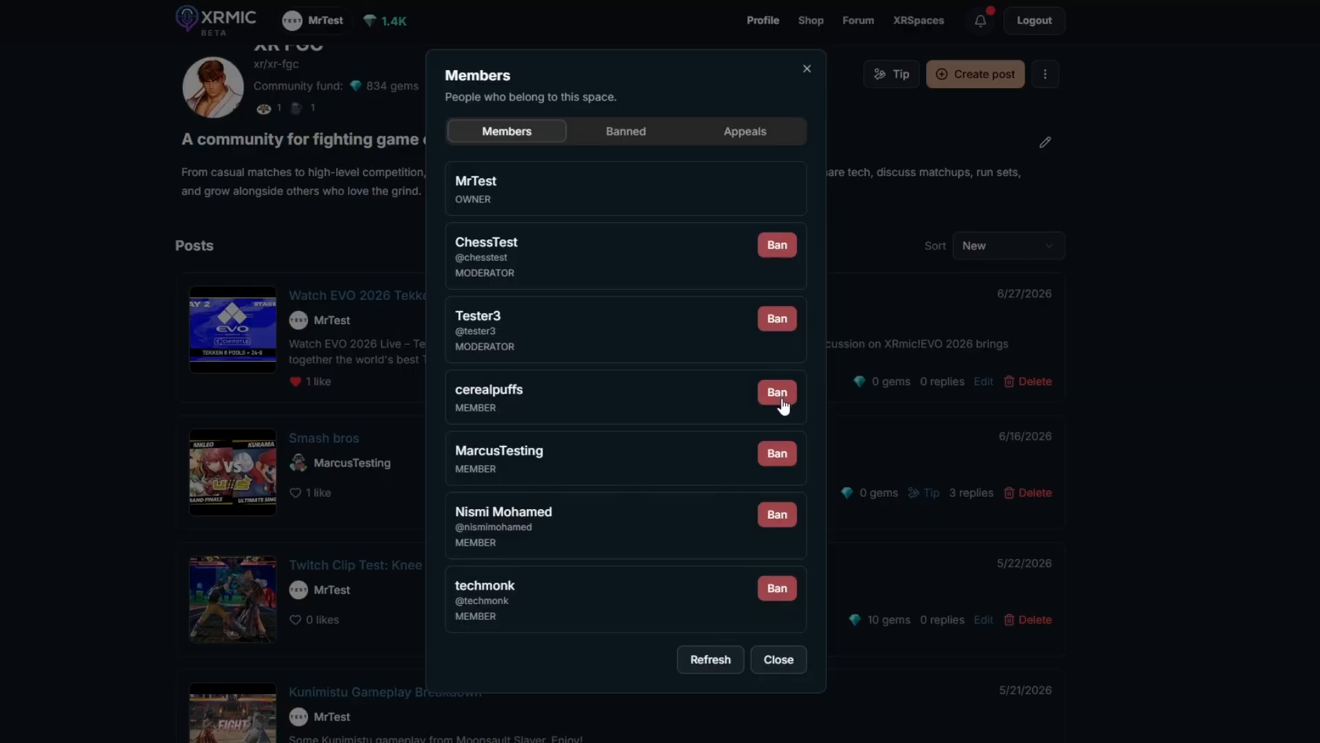
# Open the ban form for the first regular member in the member list and view the reason field and ban duration options
pyautogui.click(777, 392)
pyautogui.click(534, 395)
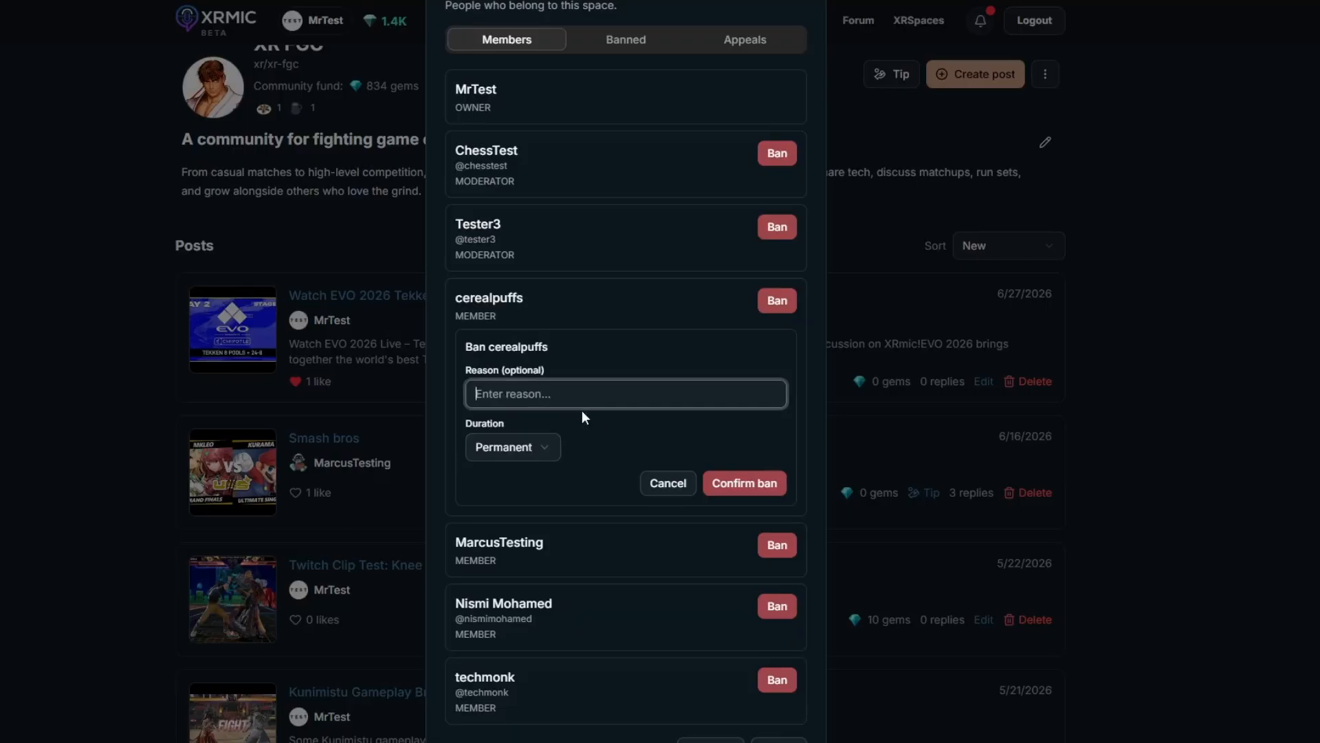
pyautogui.click(526, 457)
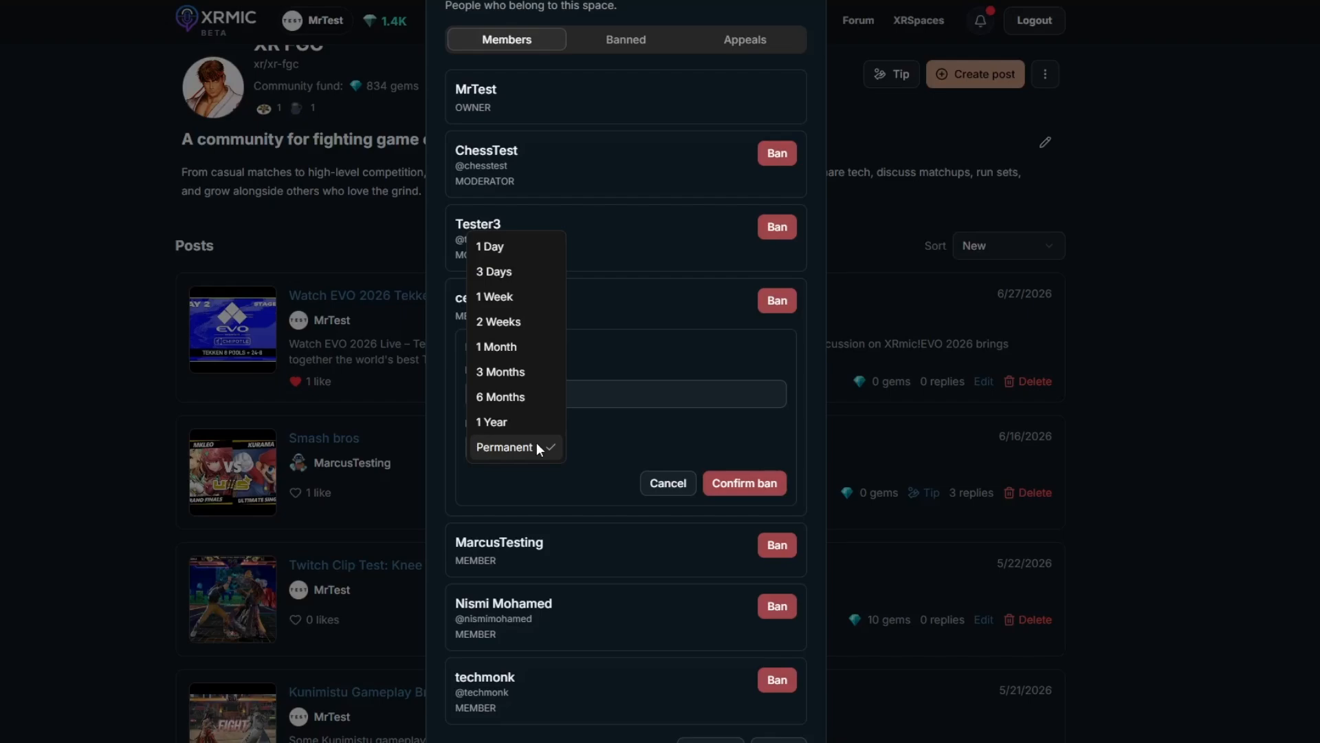
pyautogui.click(638, 448)
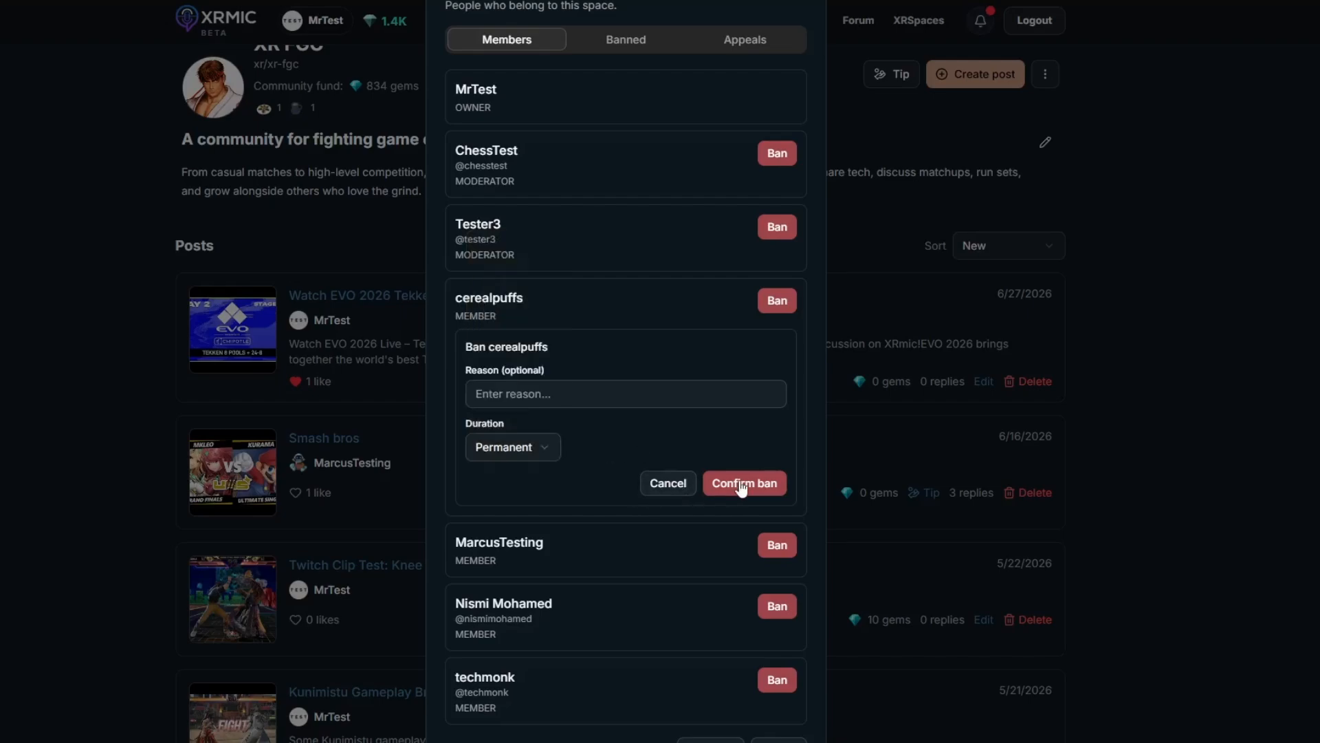
# Check the space's banned list and the submitted ban appeal with its response note field, and close the member list without deciding
pyautogui.click(649, 43)
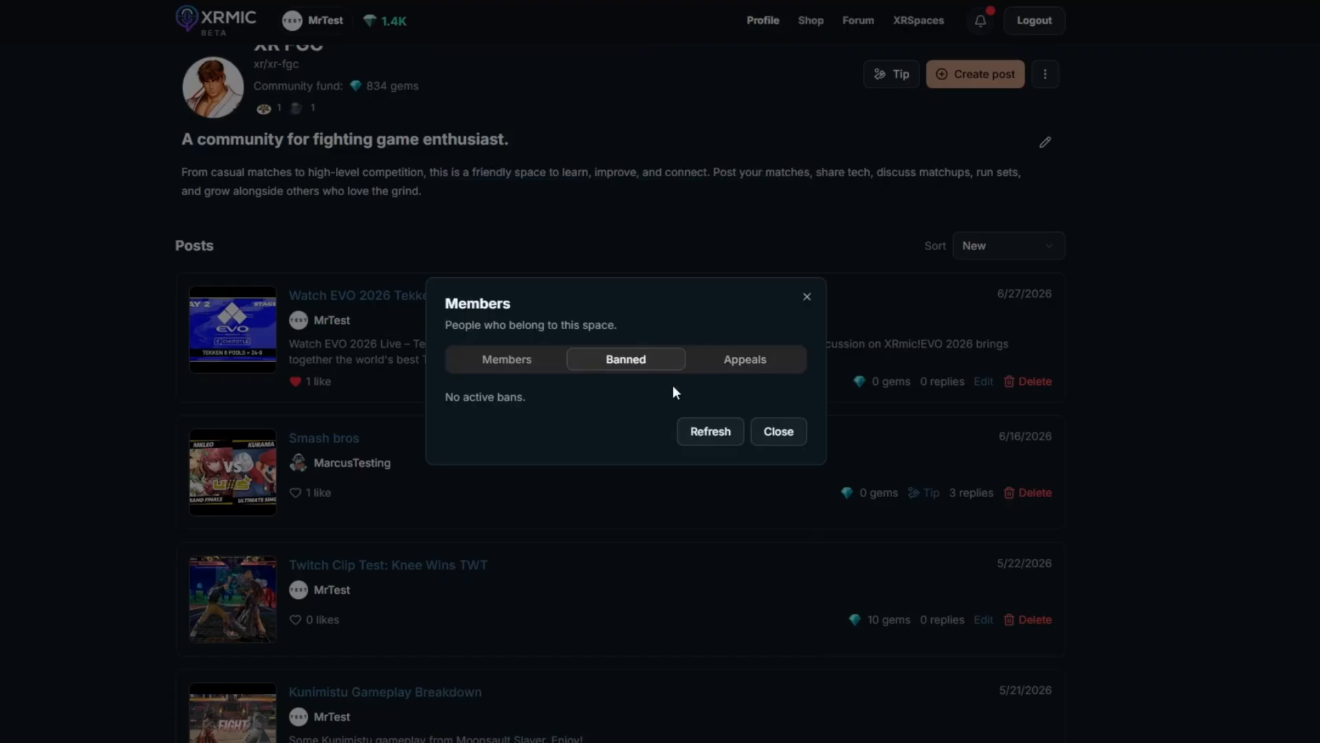
pyautogui.click(725, 372)
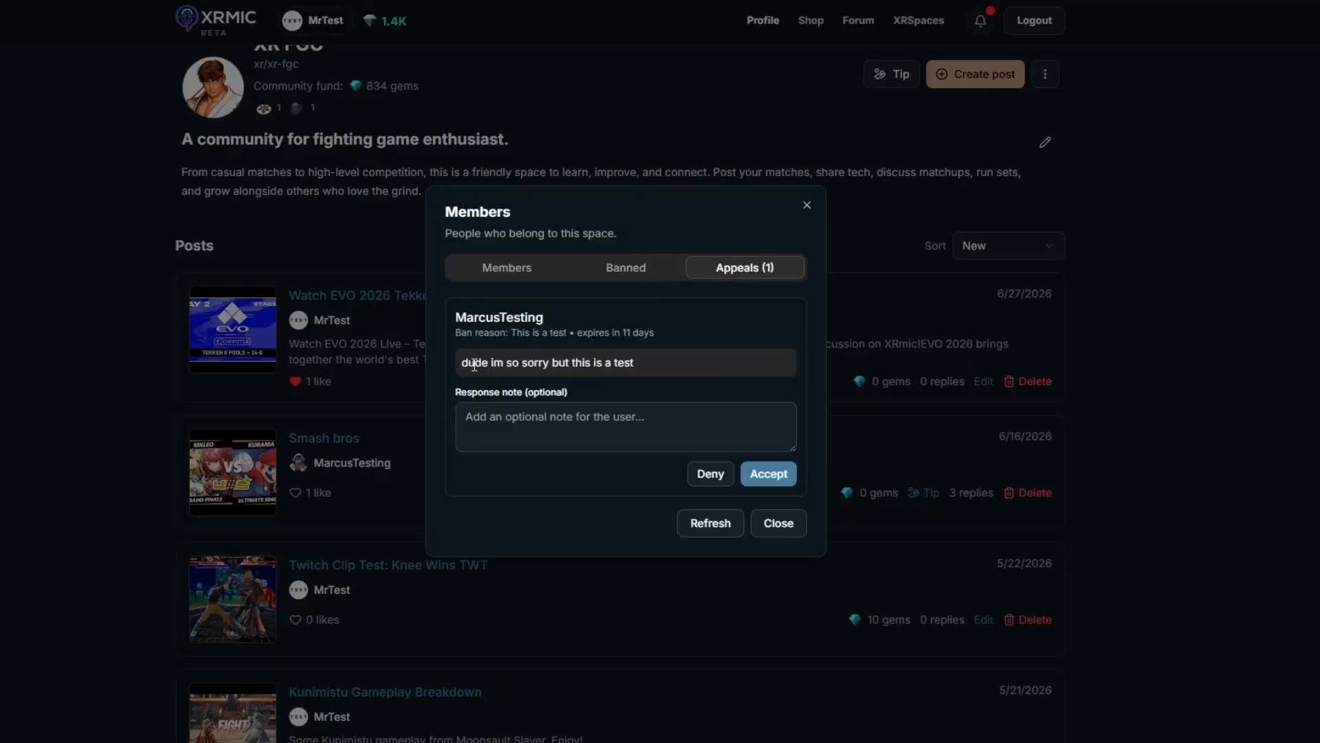
pyautogui.moveTo(474, 364); pyautogui.dragTo(633, 364)
pyautogui.click(556, 372)
pyautogui.click(605, 419)
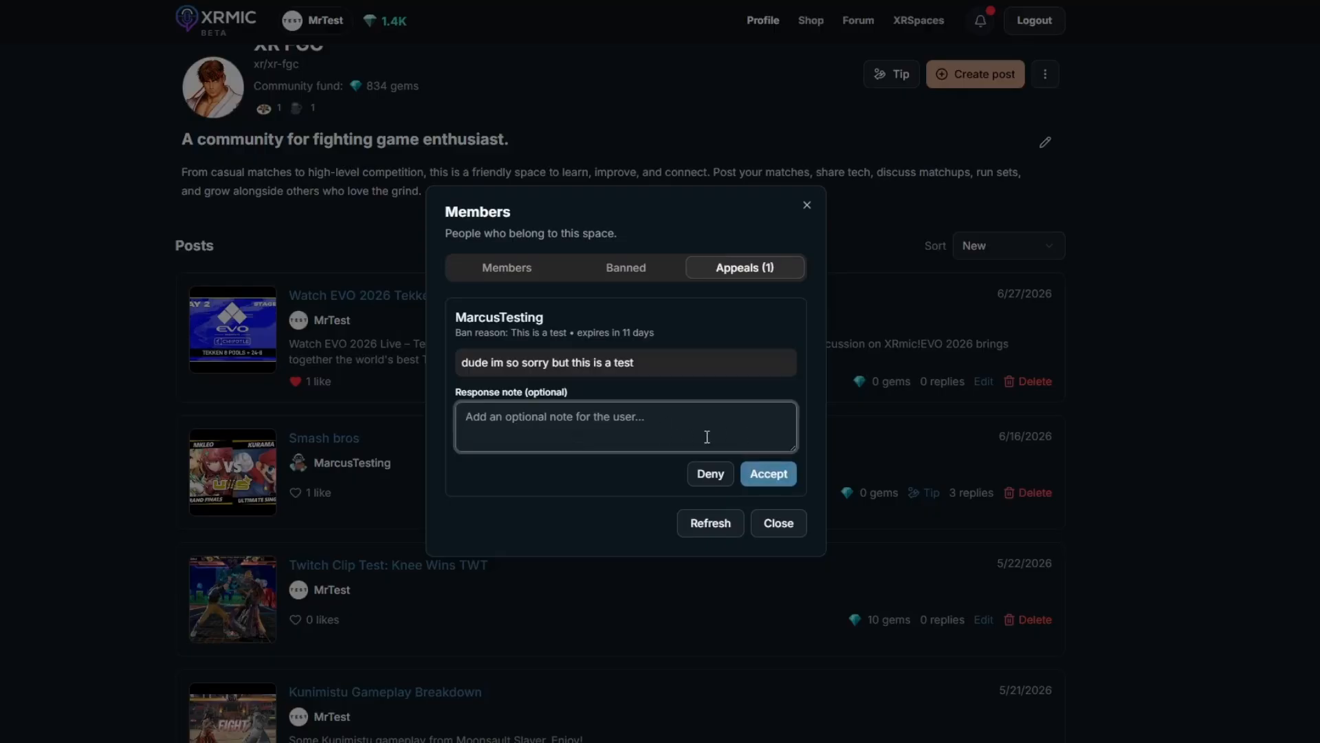
pyautogui.click(773, 525)
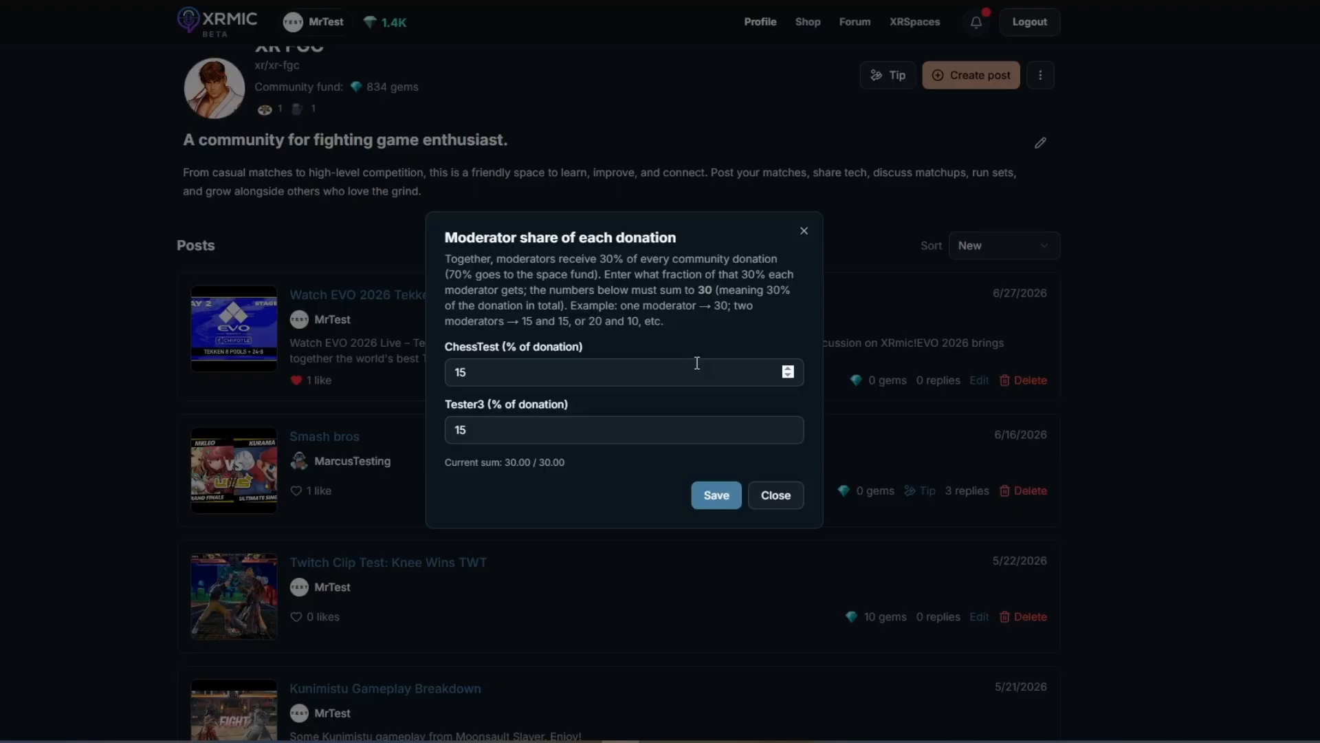
# Try moderator donation shares of 20% for the first moderator and 10% for the second, and close without saving
pyautogui.click(474, 372)
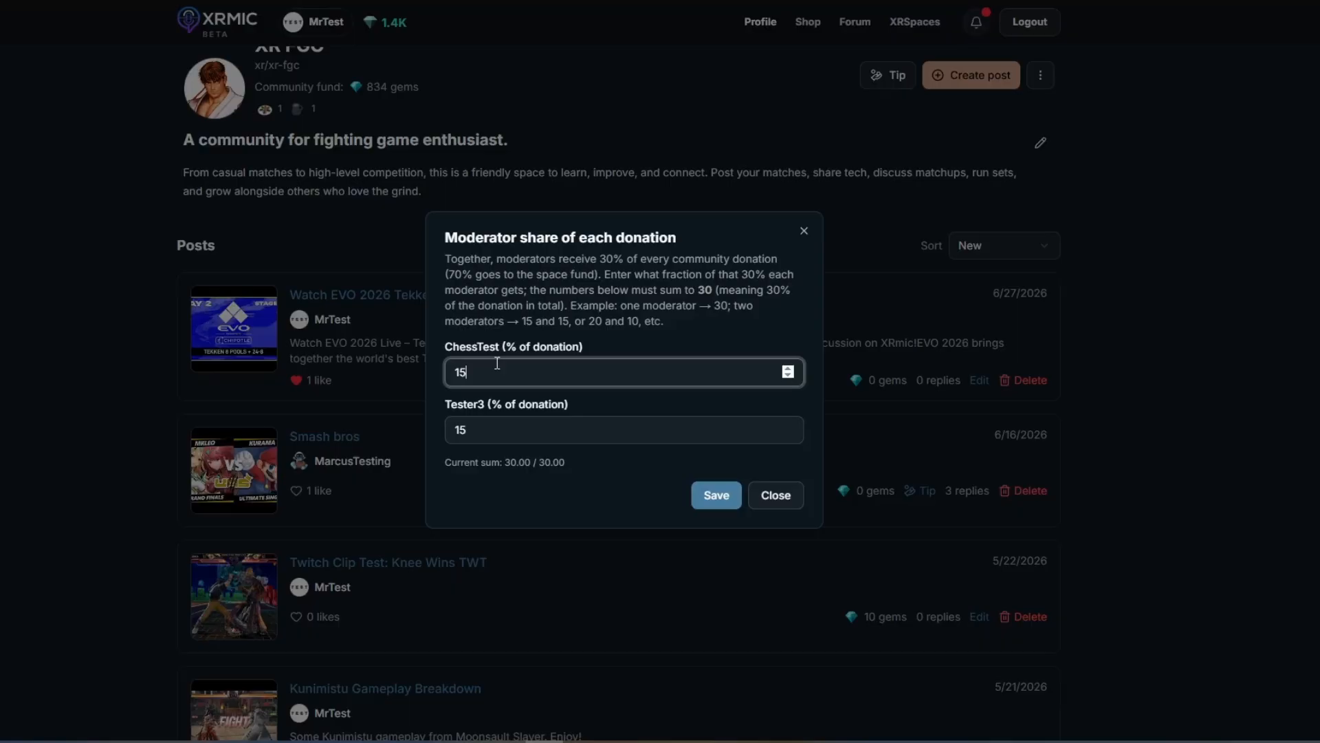
pyautogui.press('BackSpace')
pyautogui.press('BackSpace')
pyautogui.write('20')
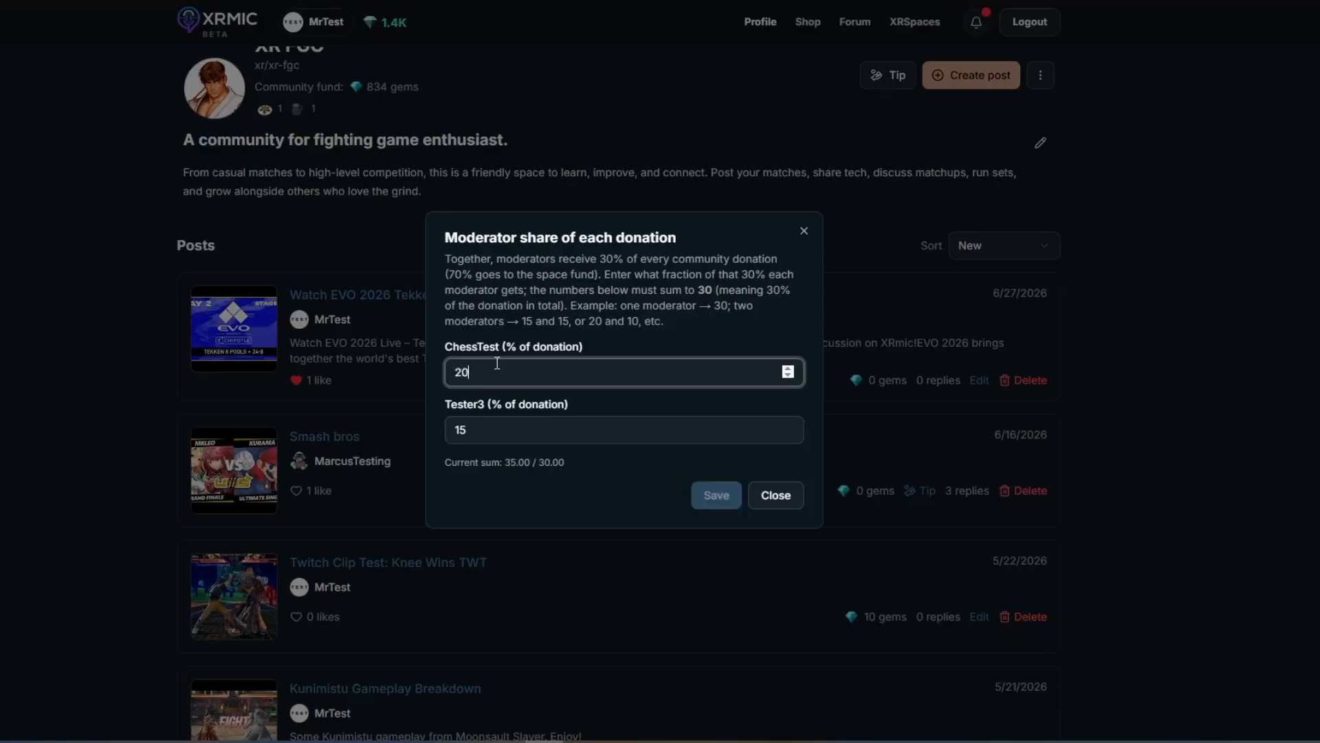
pyautogui.click(504, 428)
pyautogui.press('BackSpace')
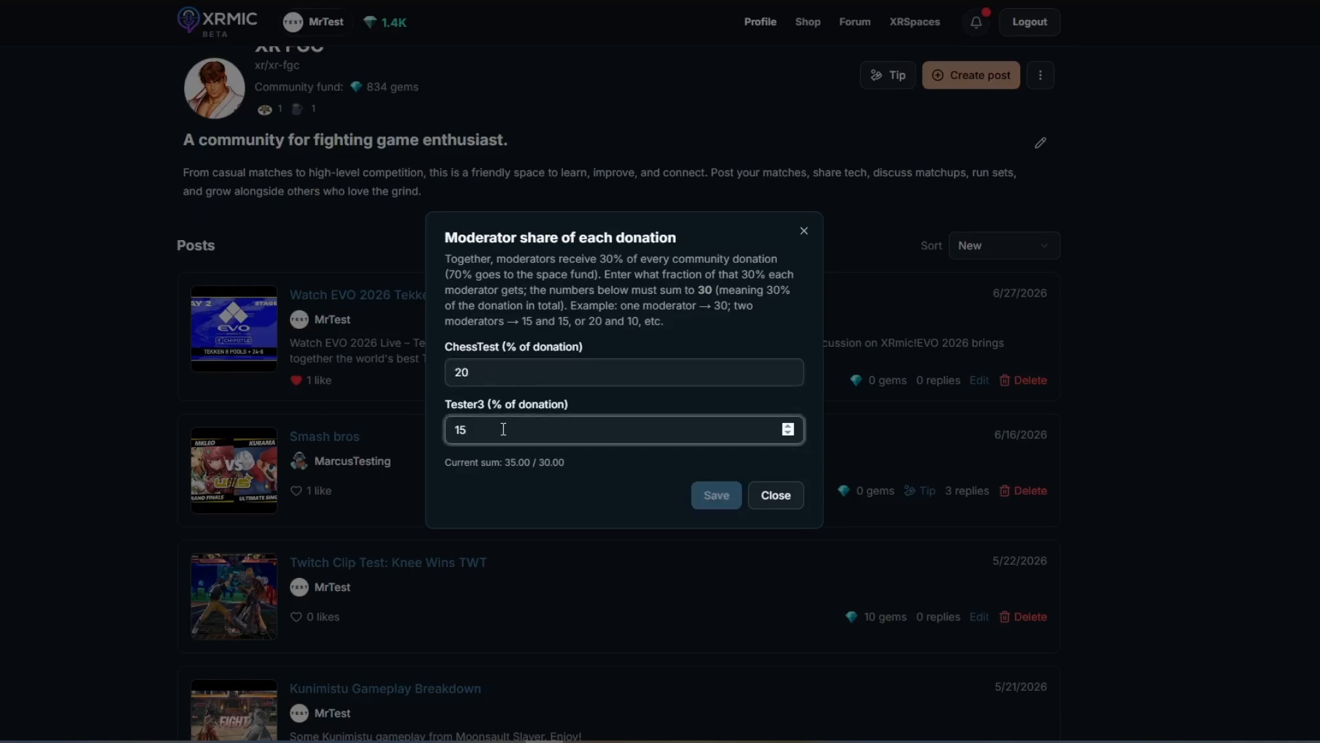
pyautogui.write('0')
pyautogui.click(764, 495)
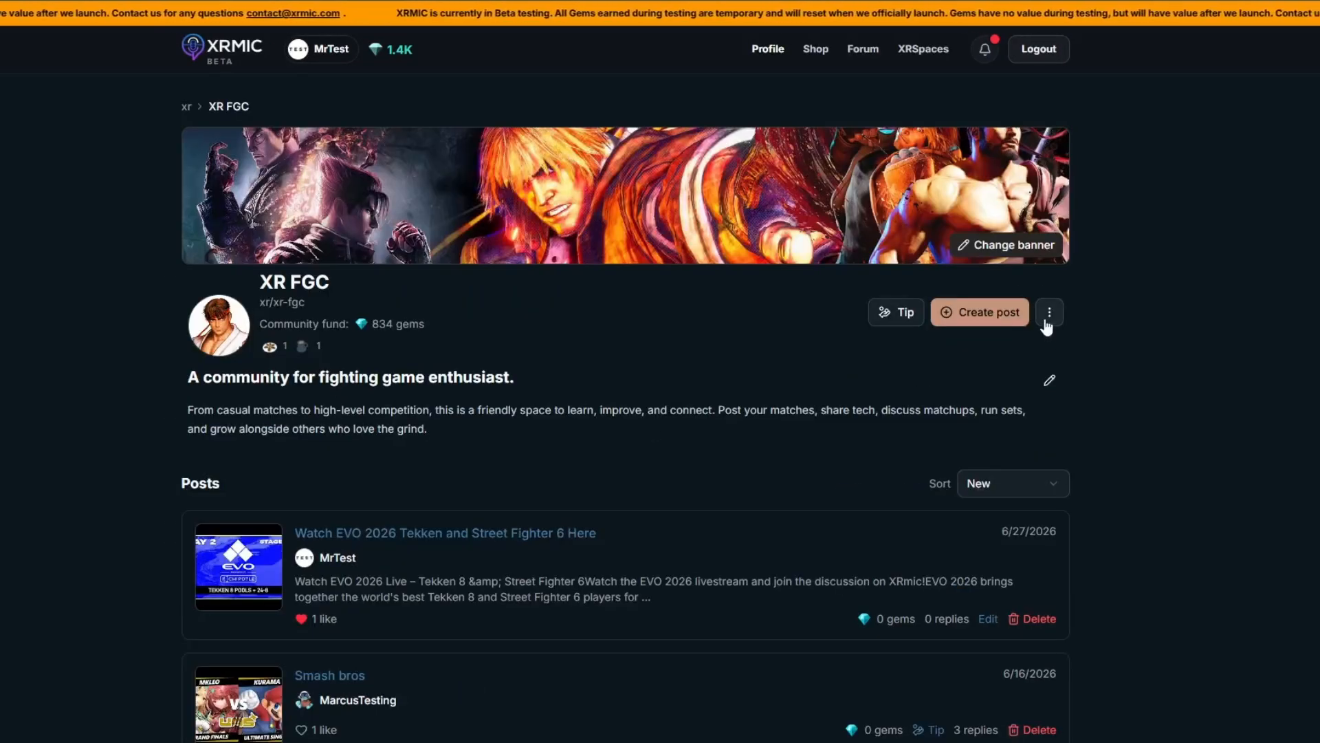
# View the space's pending posts and close the list
pyautogui.click(1047, 323)
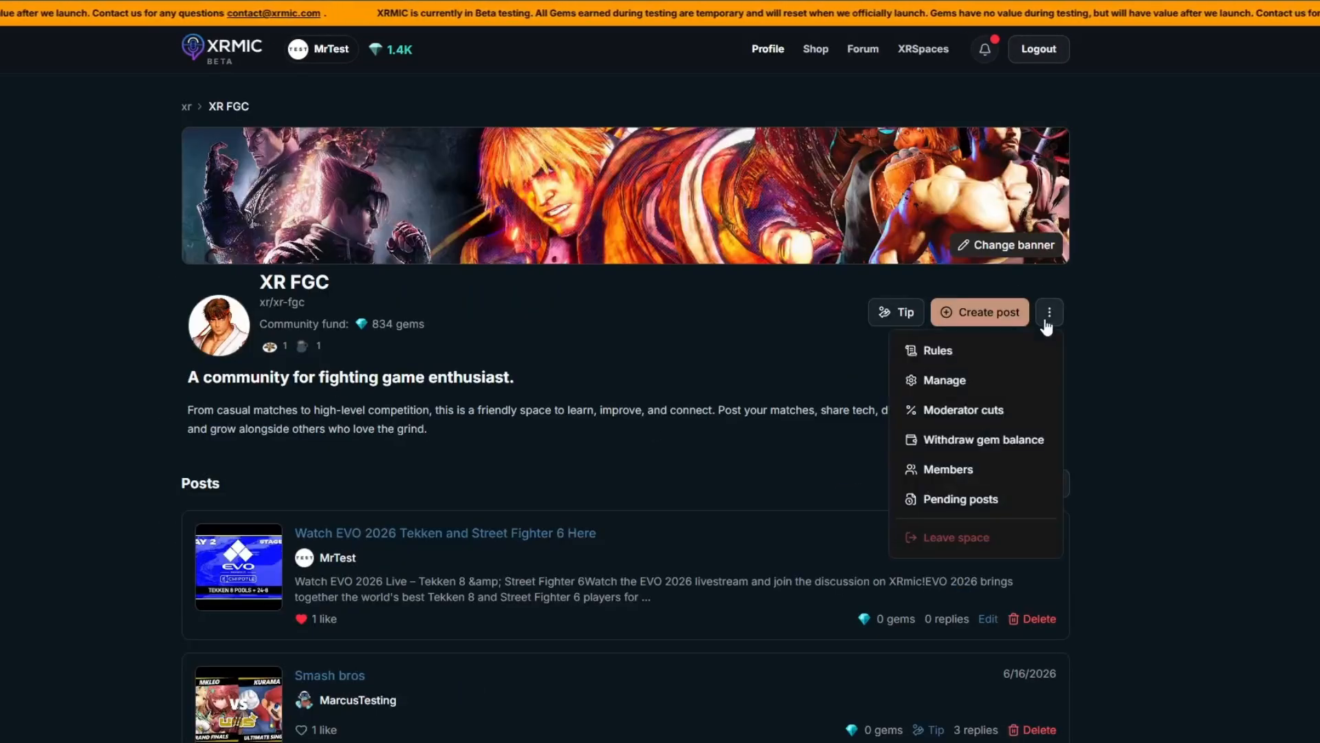
pyautogui.click(999, 501)
pyautogui.click(798, 418)
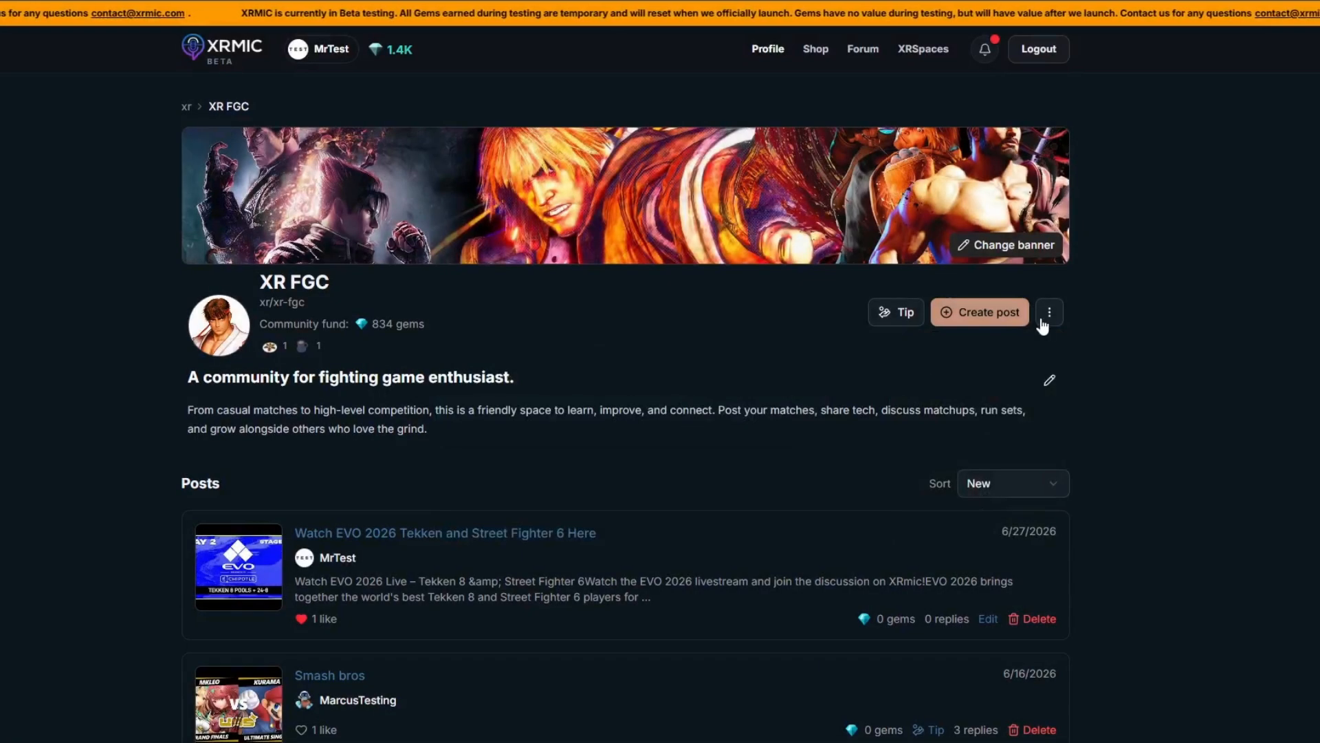
# Open the XR FGC space's management page and examine the setting that makes posts require approval
pyautogui.click(1044, 317)
pyautogui.click(1004, 383)
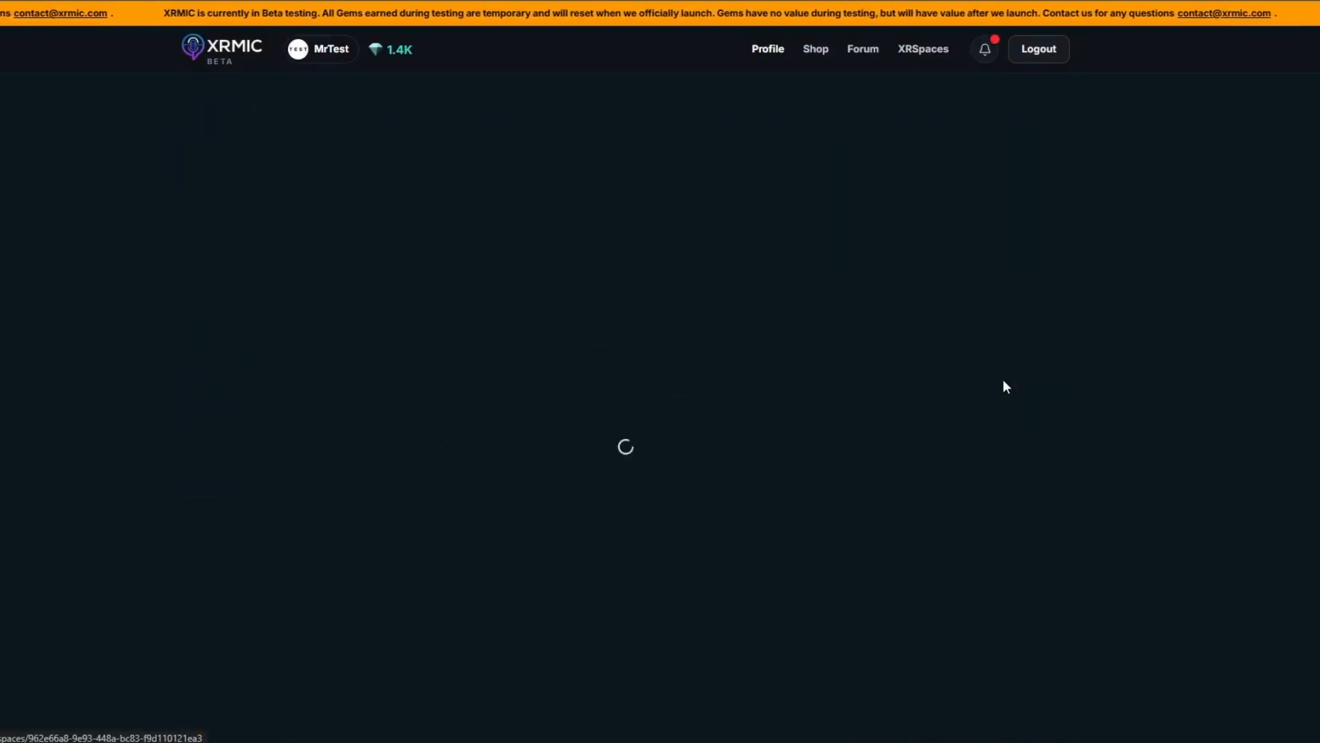
pyautogui.scroll(-12, 707, 437)
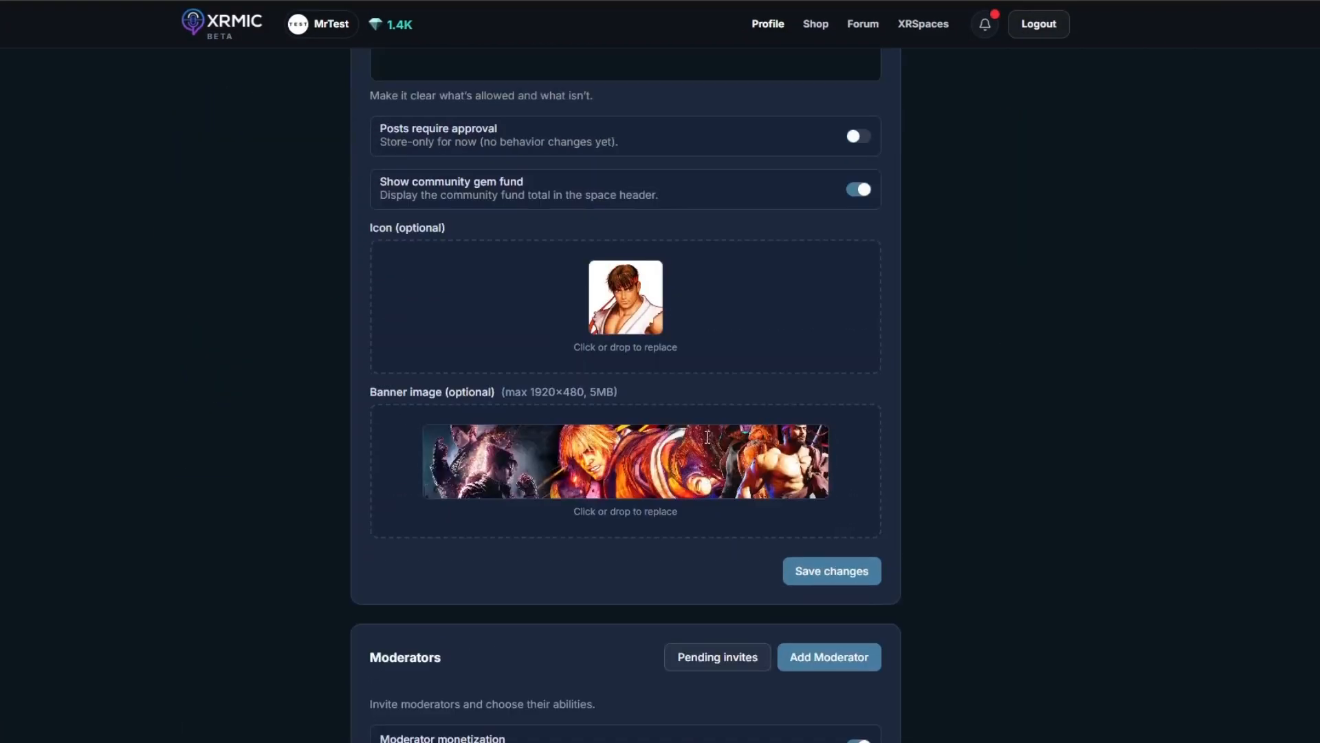
pyautogui.scroll(2, 707, 436)
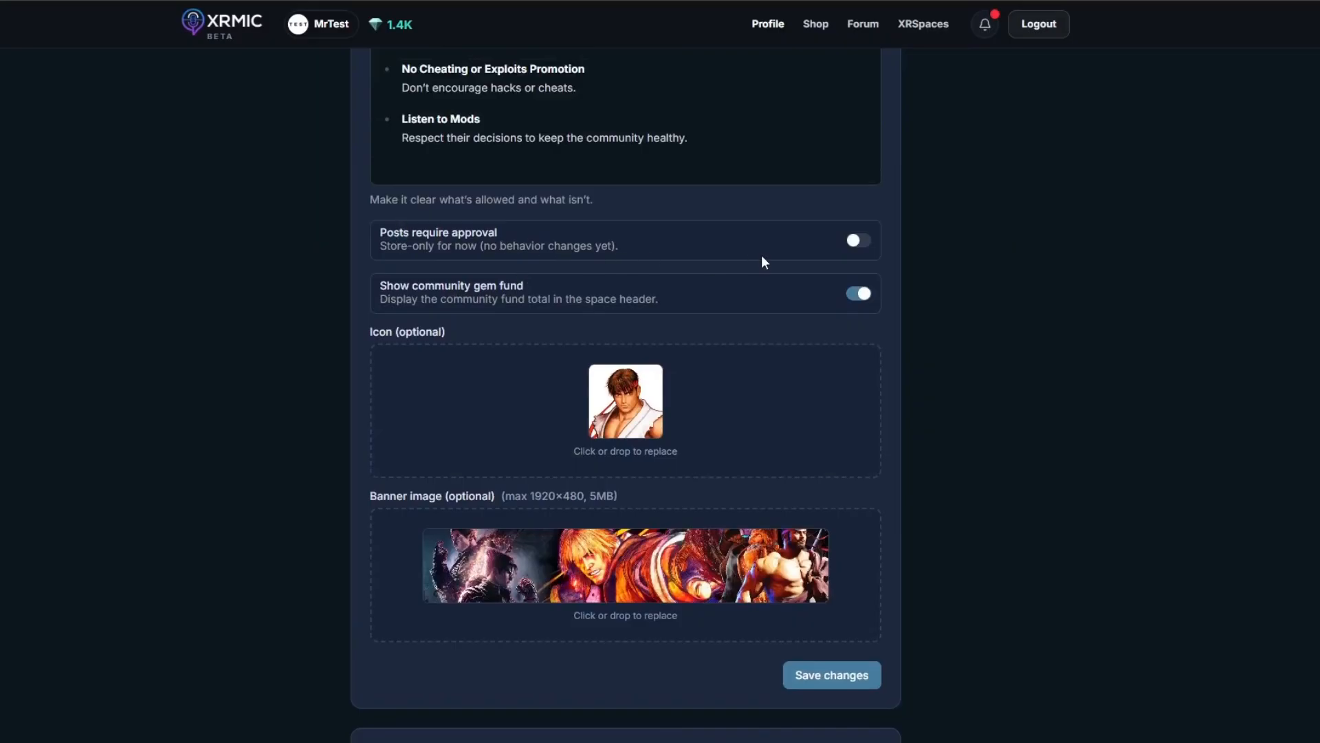